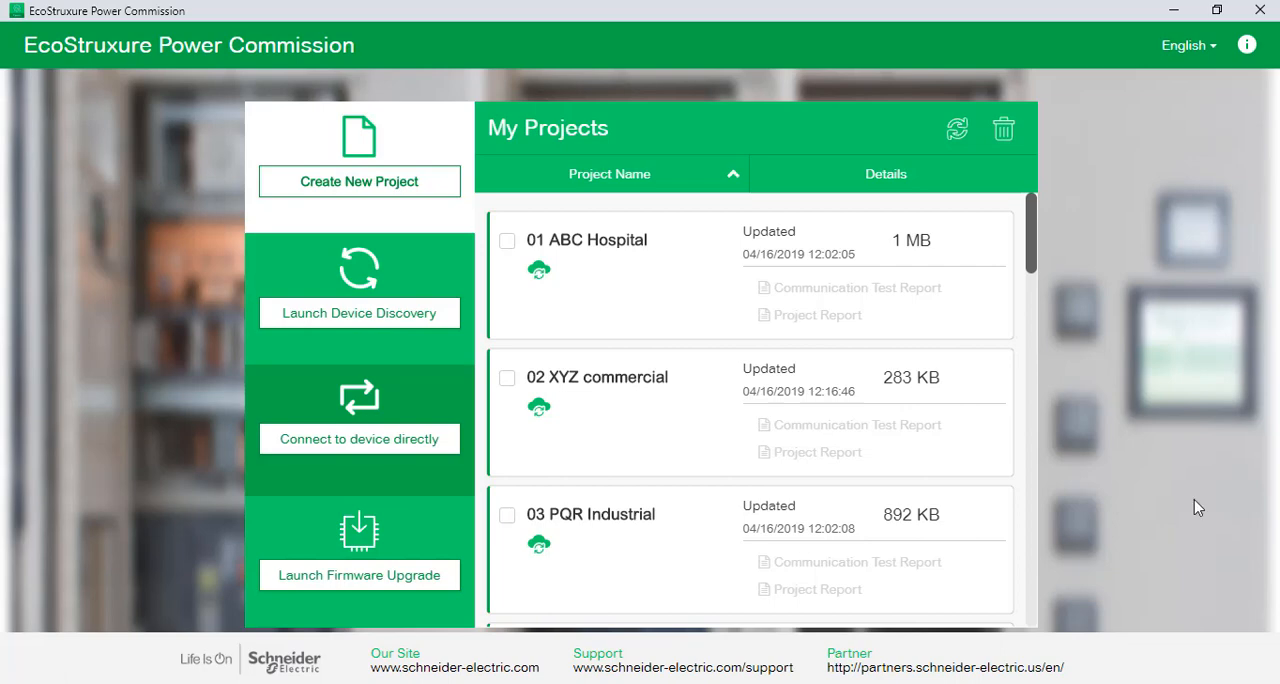
Launch the firmware upgrade tool with device search kept on IP, and choose to add the devices manually
click(362, 578)
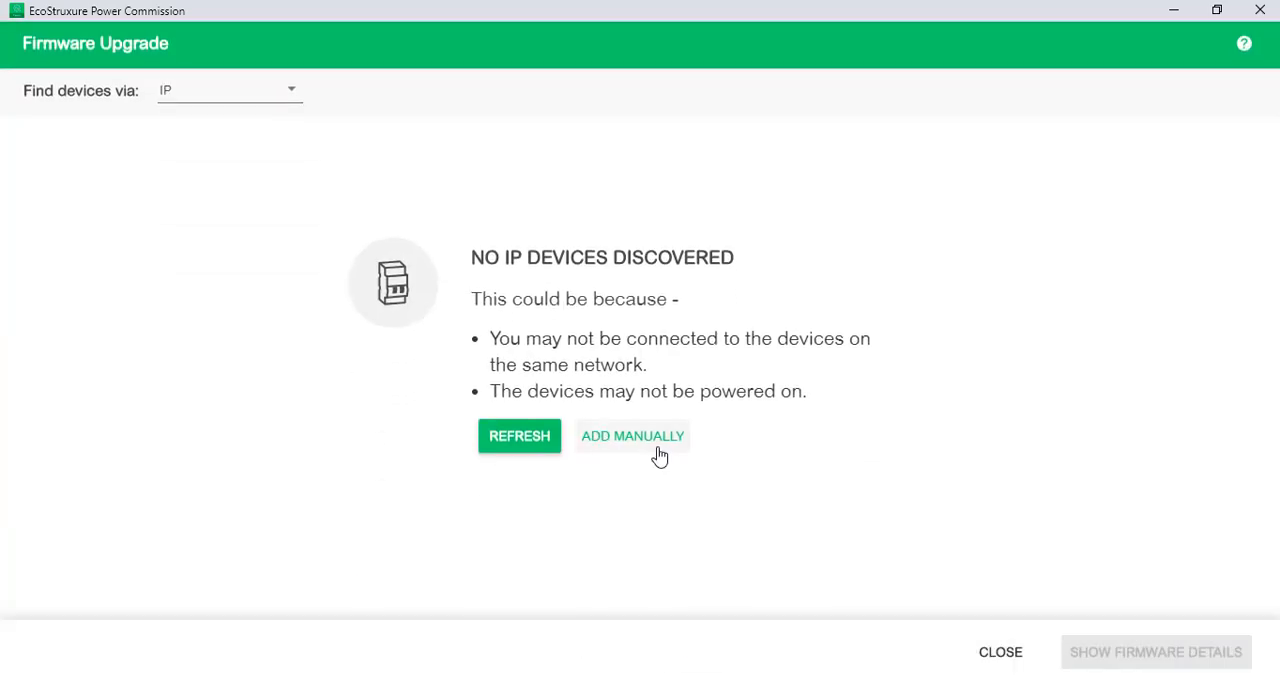
click(267, 102)
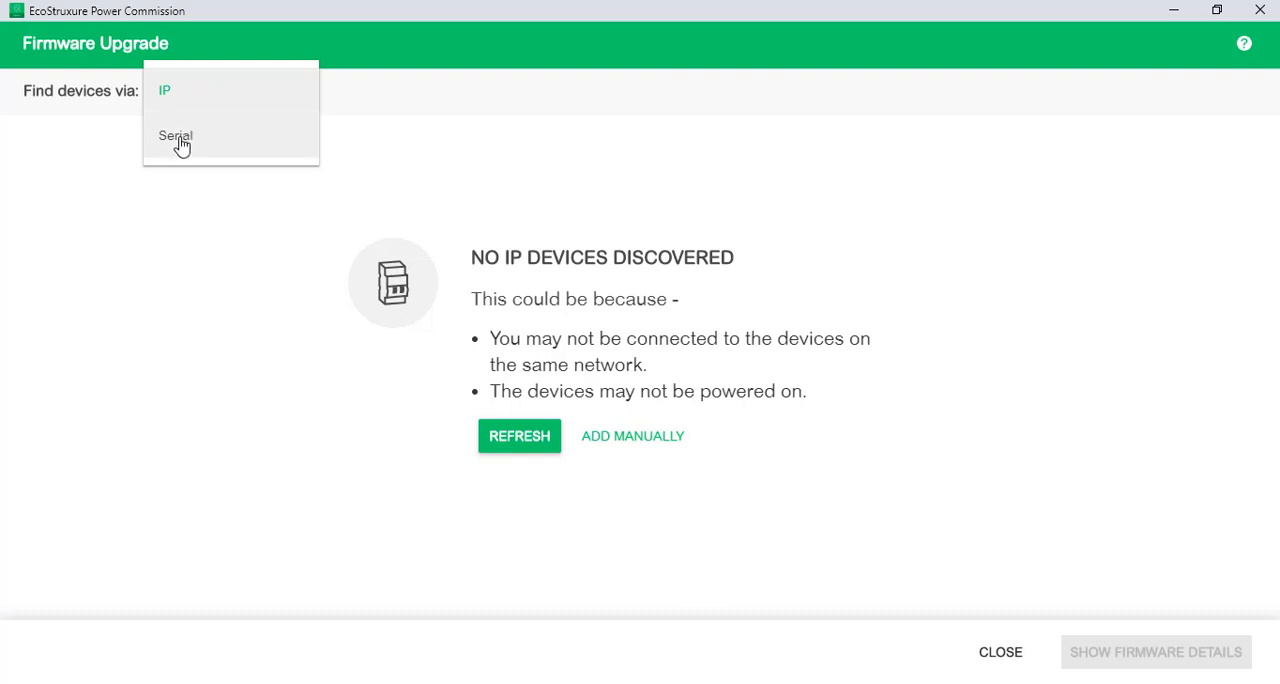
click(405, 156)
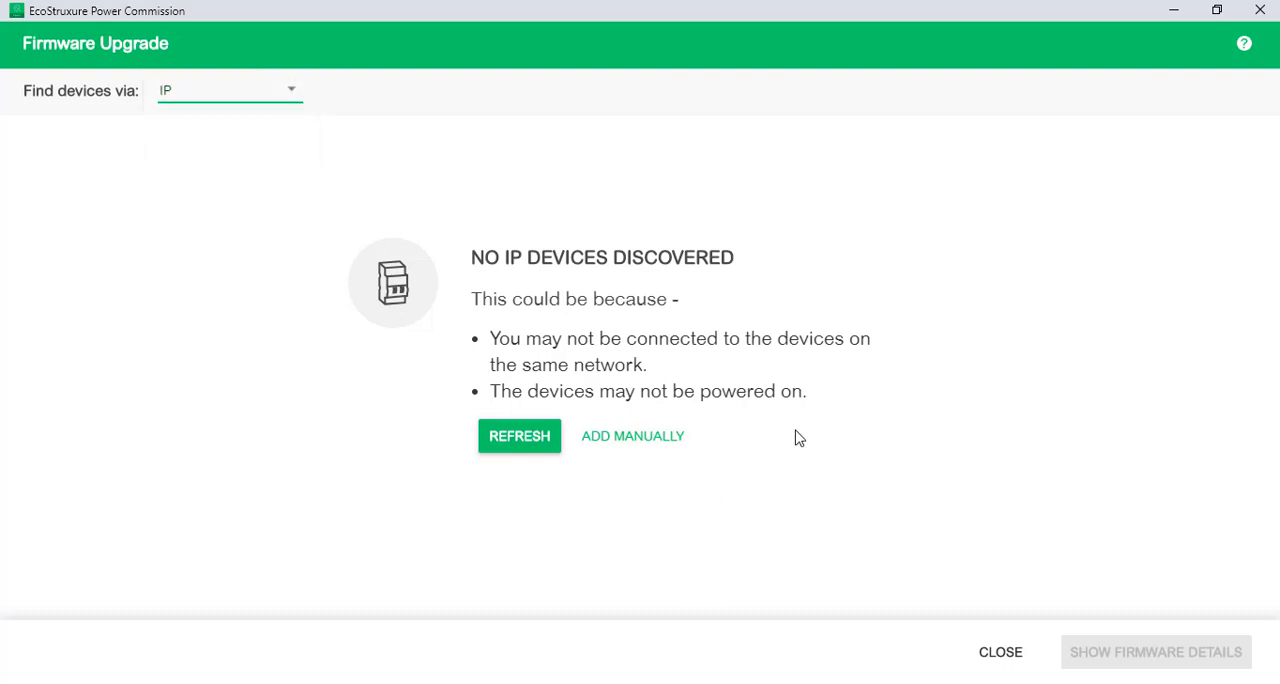
click(652, 445)
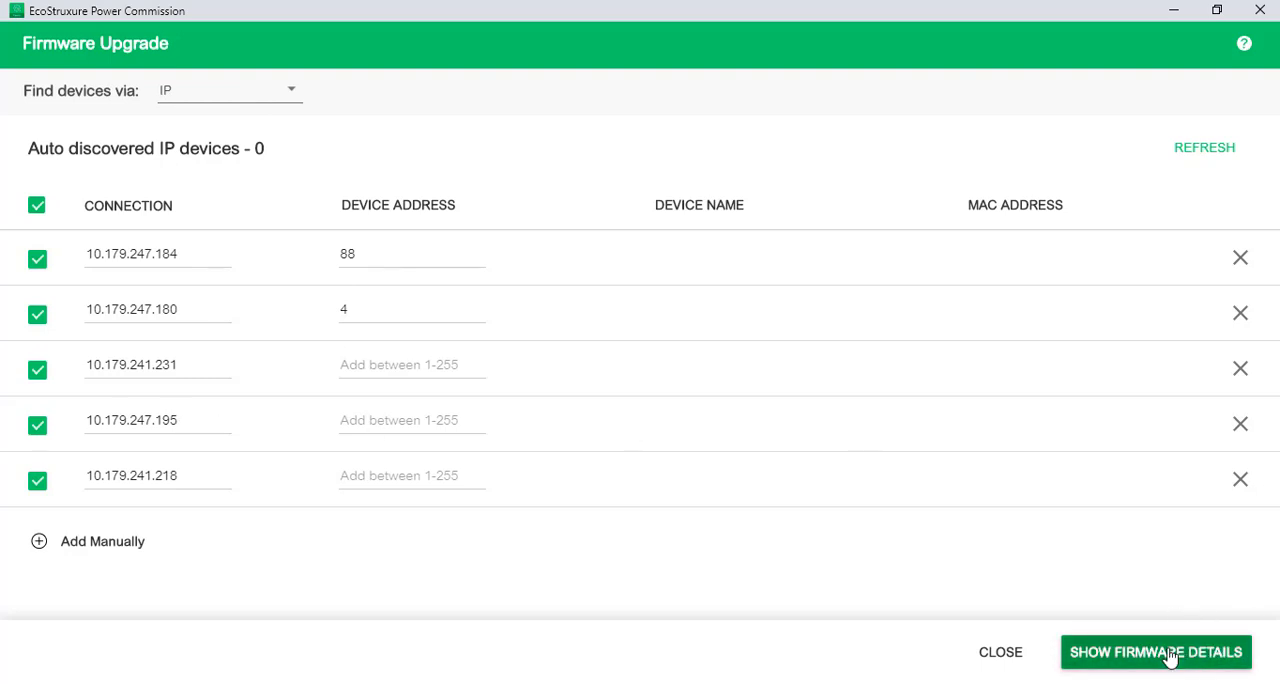
Extend the third device's connection to 10.179.241.231-235 and set the device address of 10.179.247.180 to 4-15
click(200, 370)
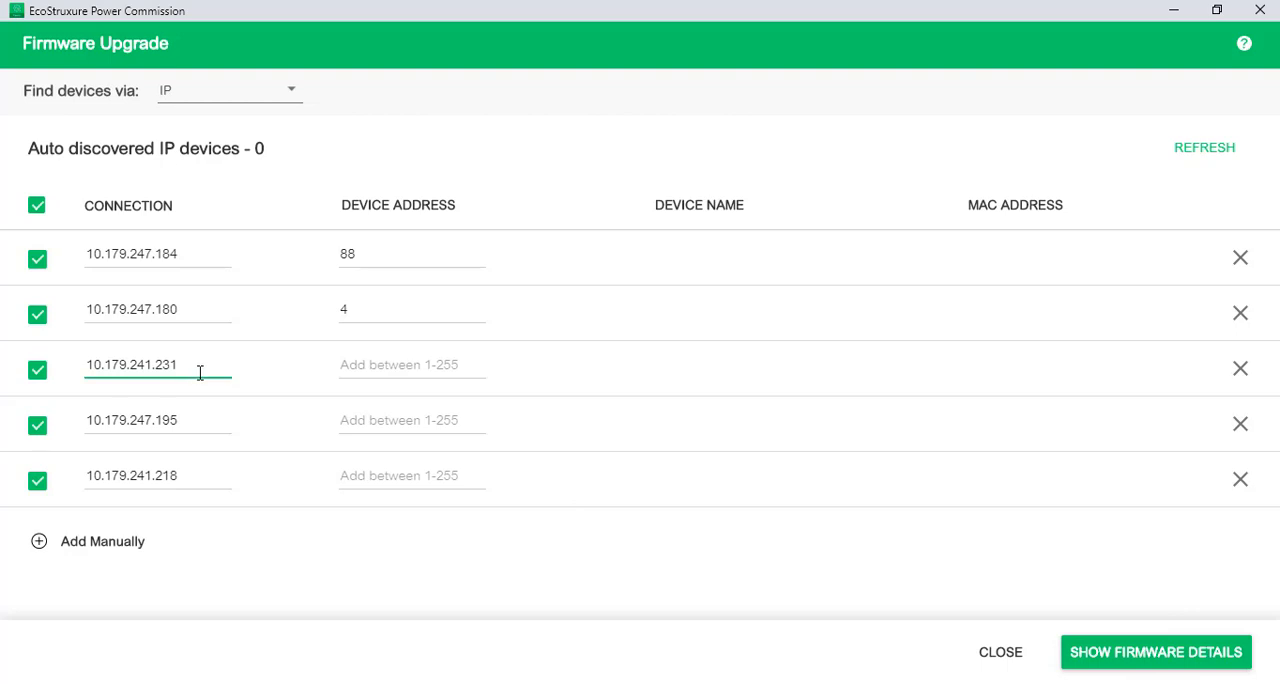
text(-235)
click(359, 310)
text(-1)
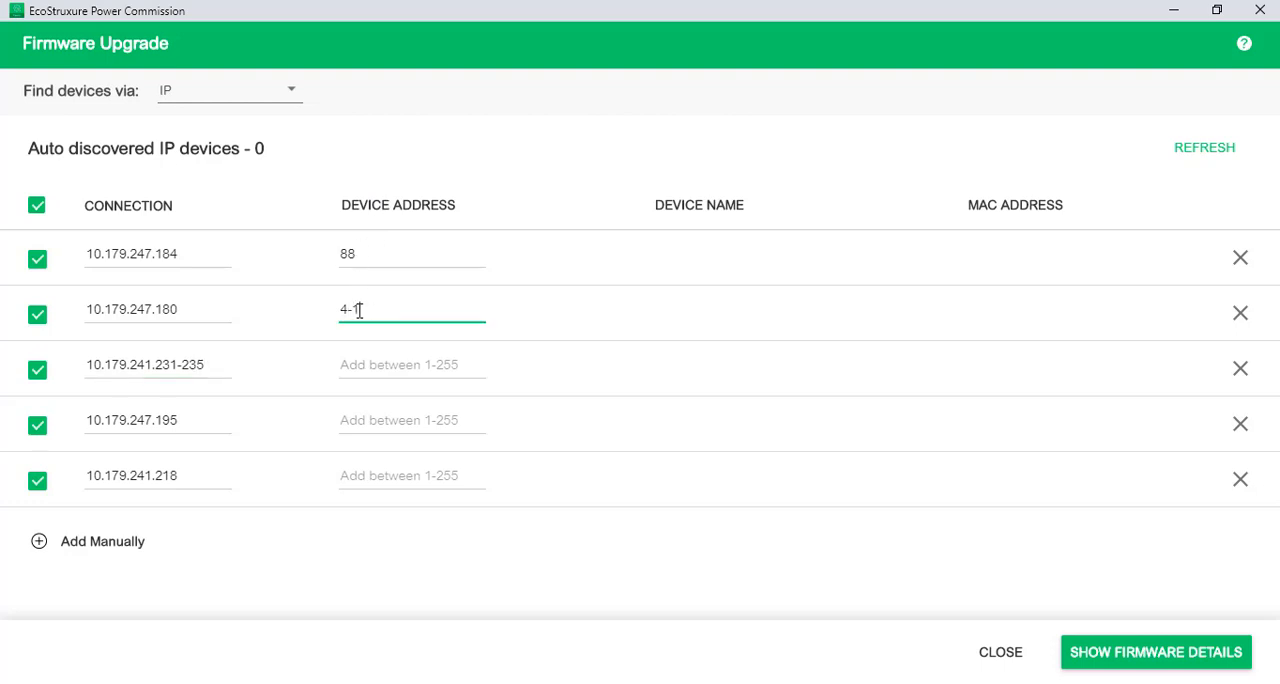
text(5)
Show the firmware details of the listed devices and open the module list of MasterpactMTZhjhj
click(1133, 655)
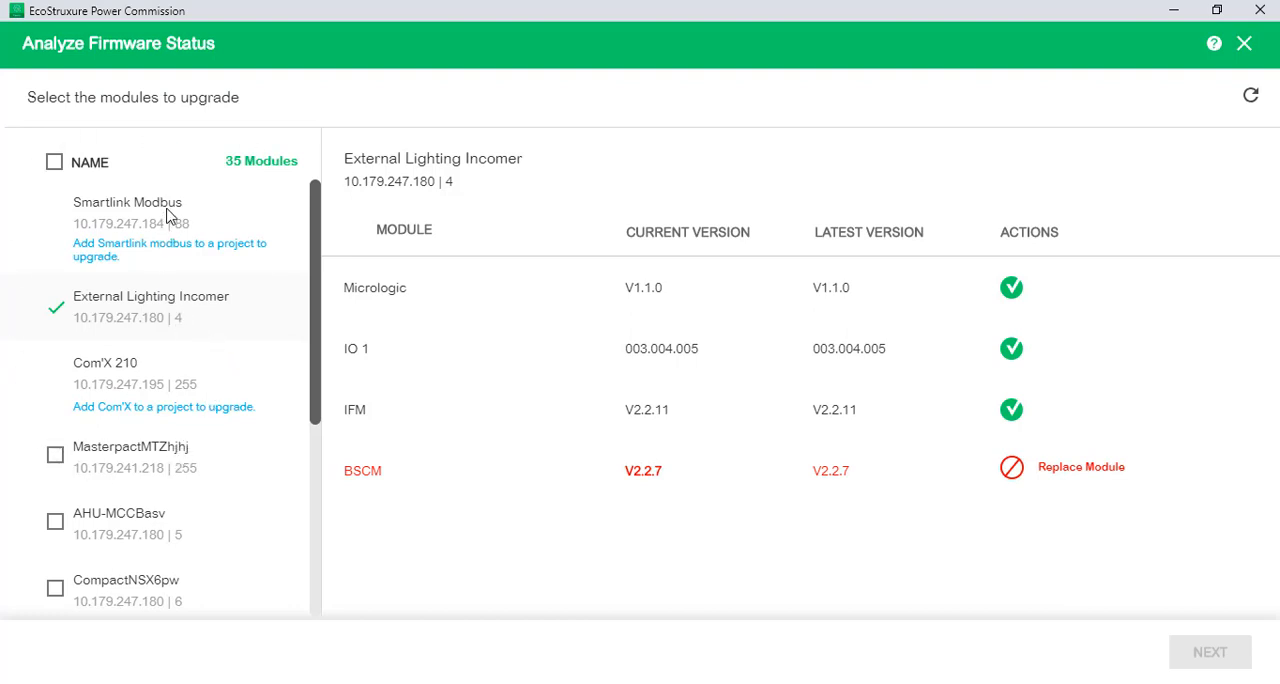
click(137, 451)
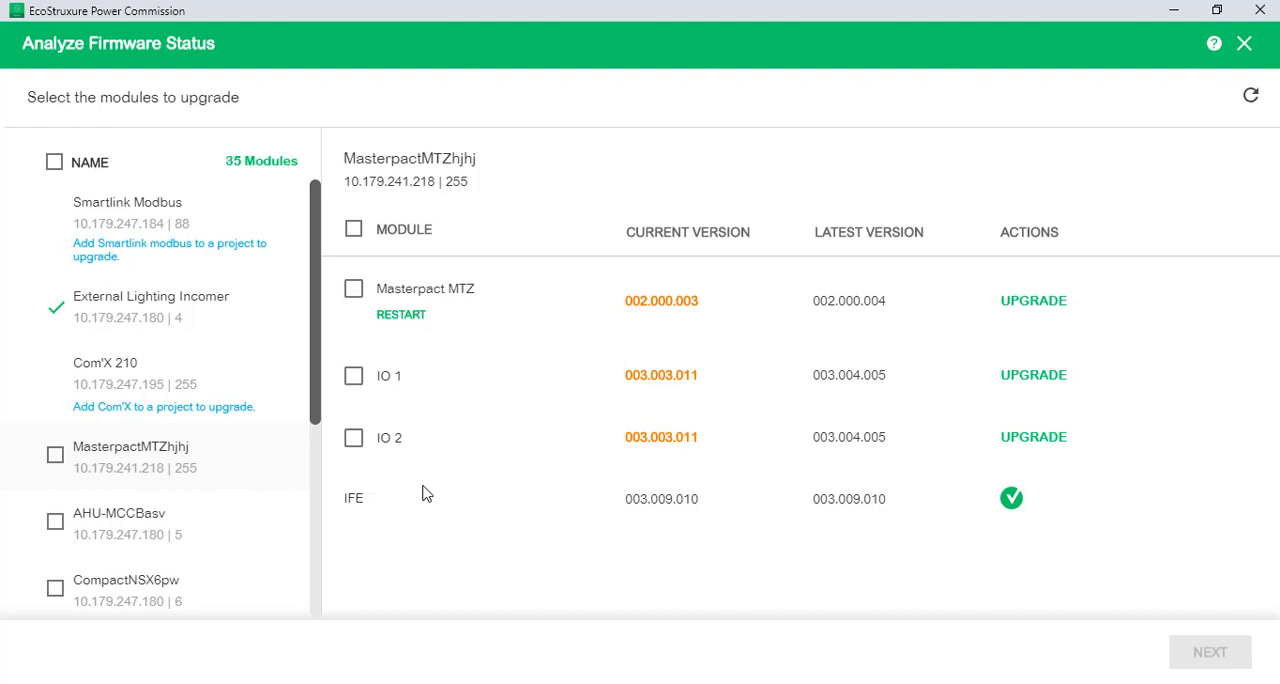
click(353, 376)
click(353, 442)
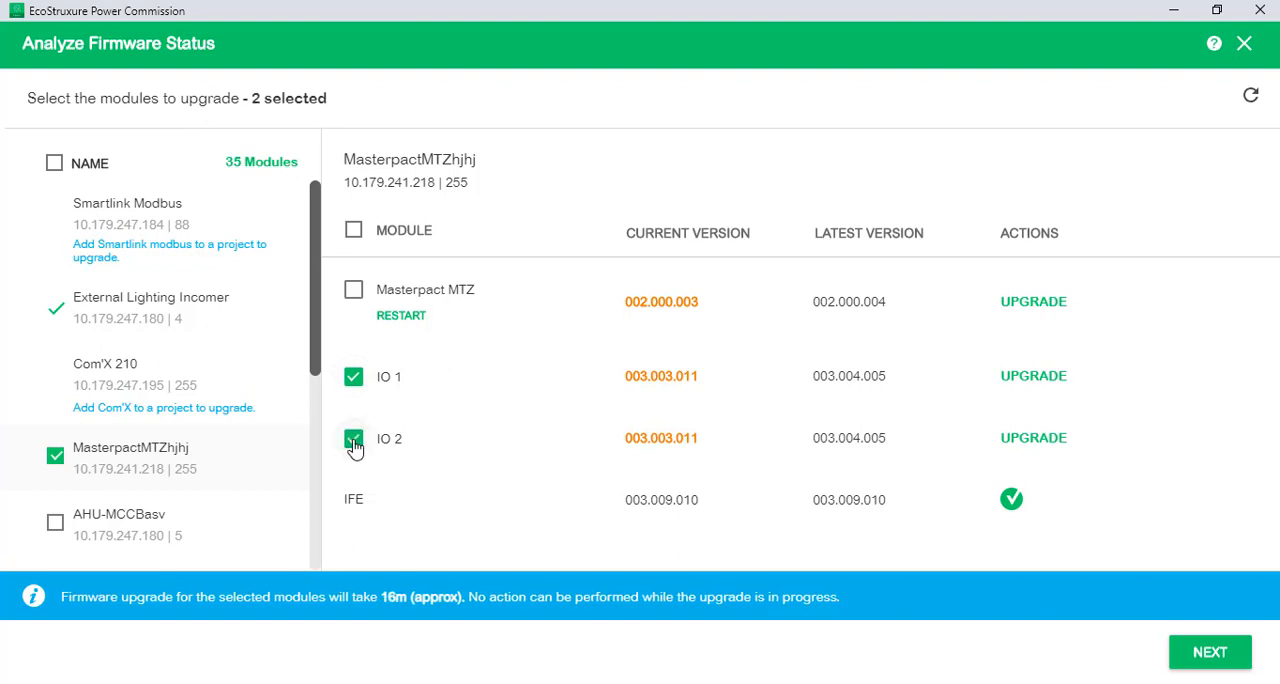
click(55, 457)
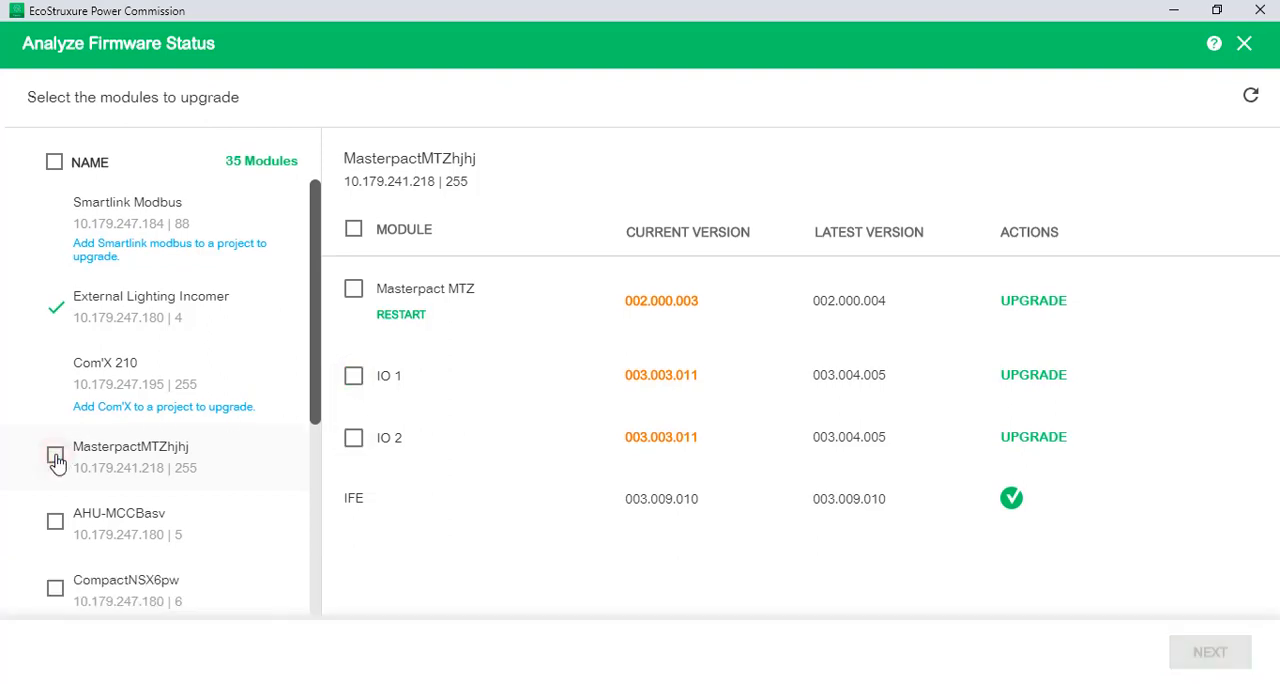
Select all MasterpactMTZhjhj modules, then all upgradable devices in the list, for the firmware upgrade
click(55, 457)
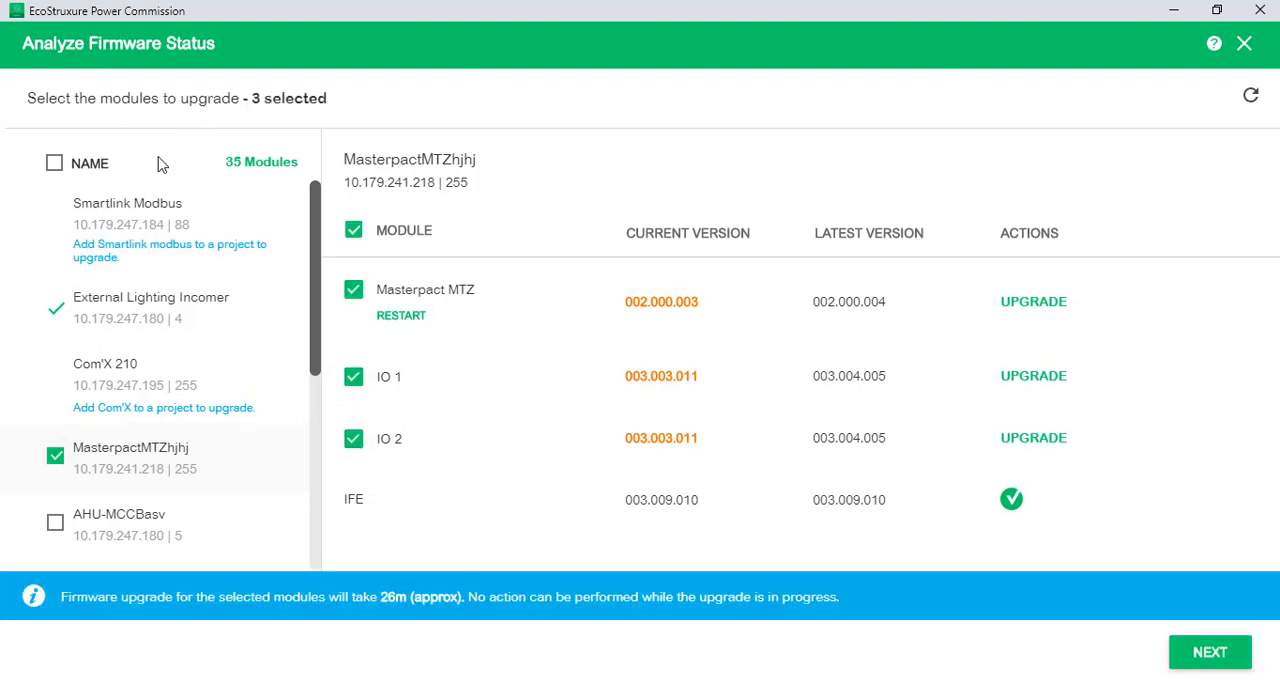
click(54, 166)
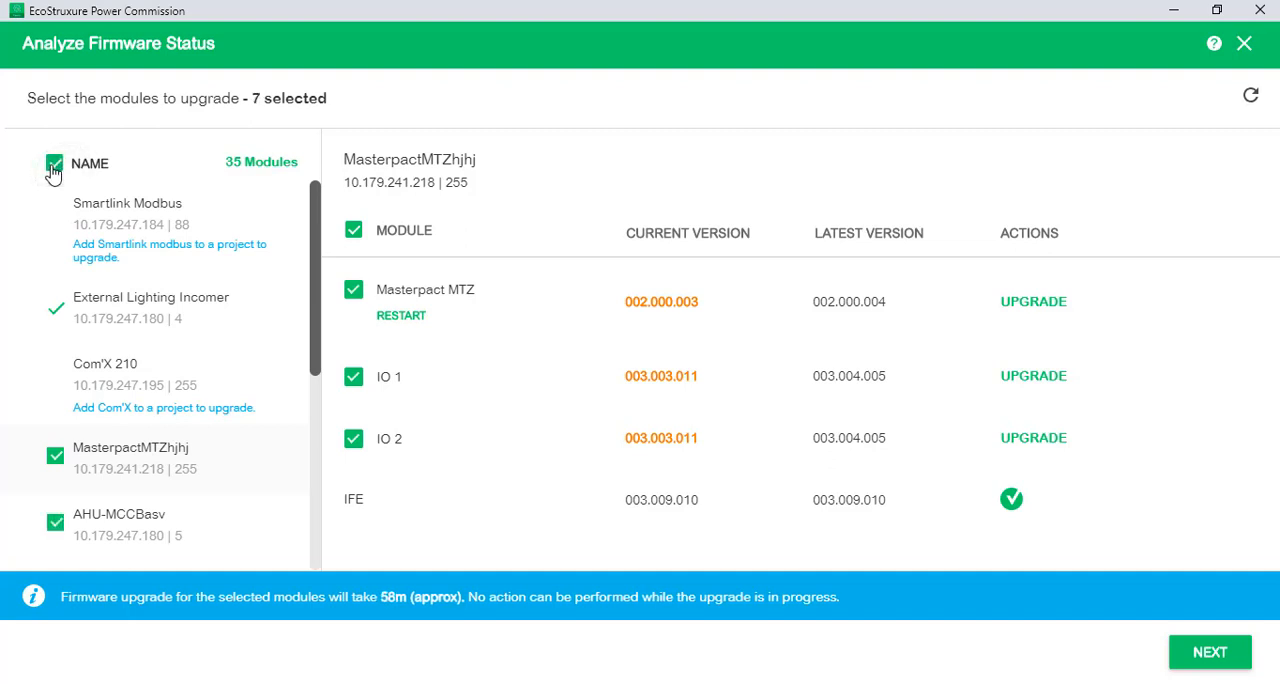
scroll(185, 245, down, 4)
scroll(185, 245, up, 4)
click(353, 377)
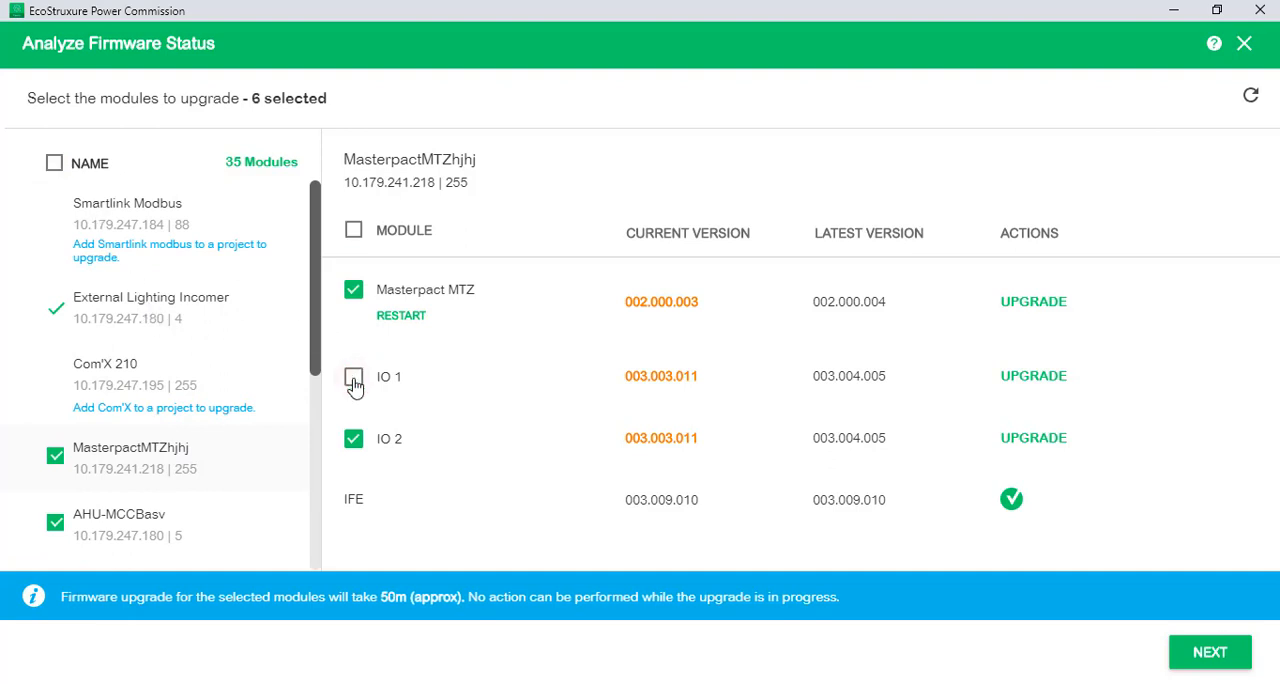
click(353, 377)
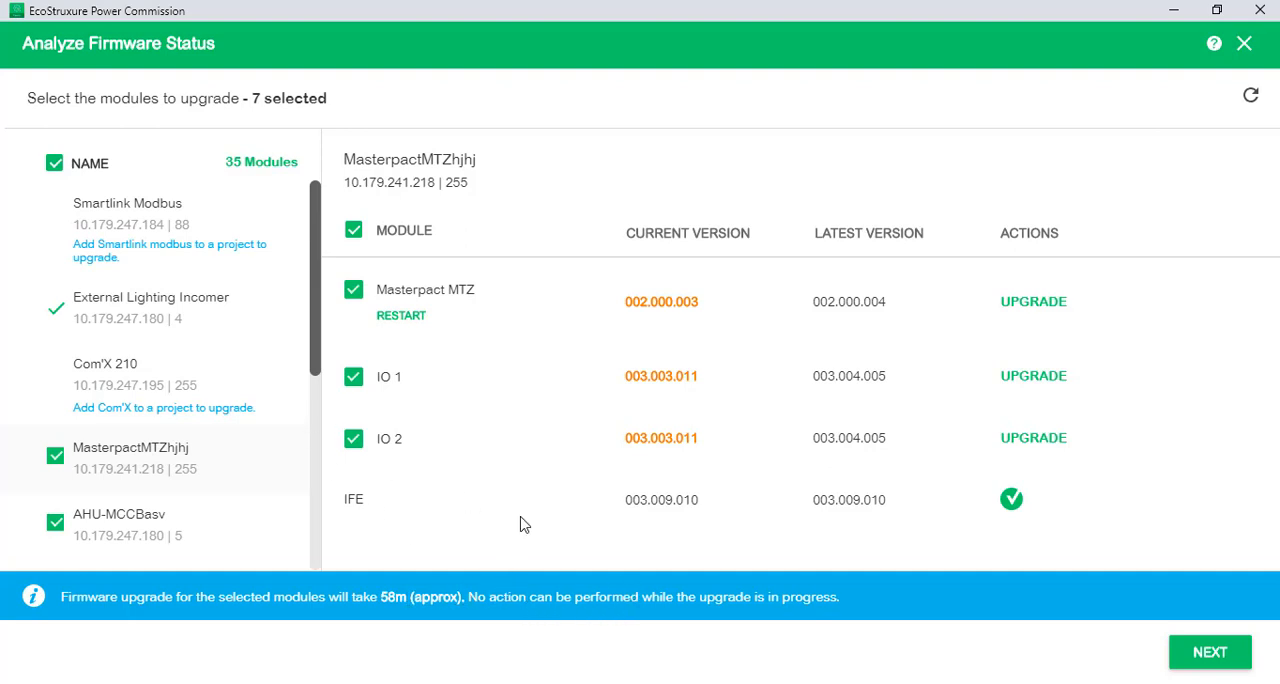
click(352, 440)
click(353, 378)
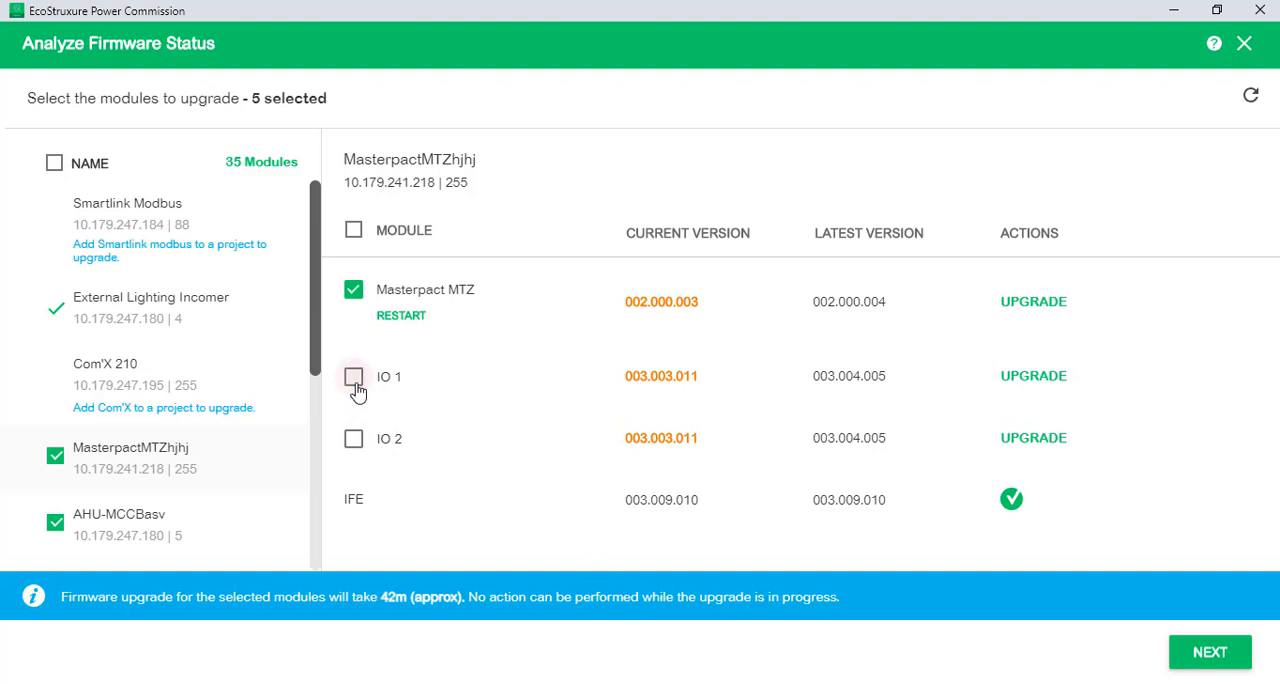
click(354, 292)
click(352, 384)
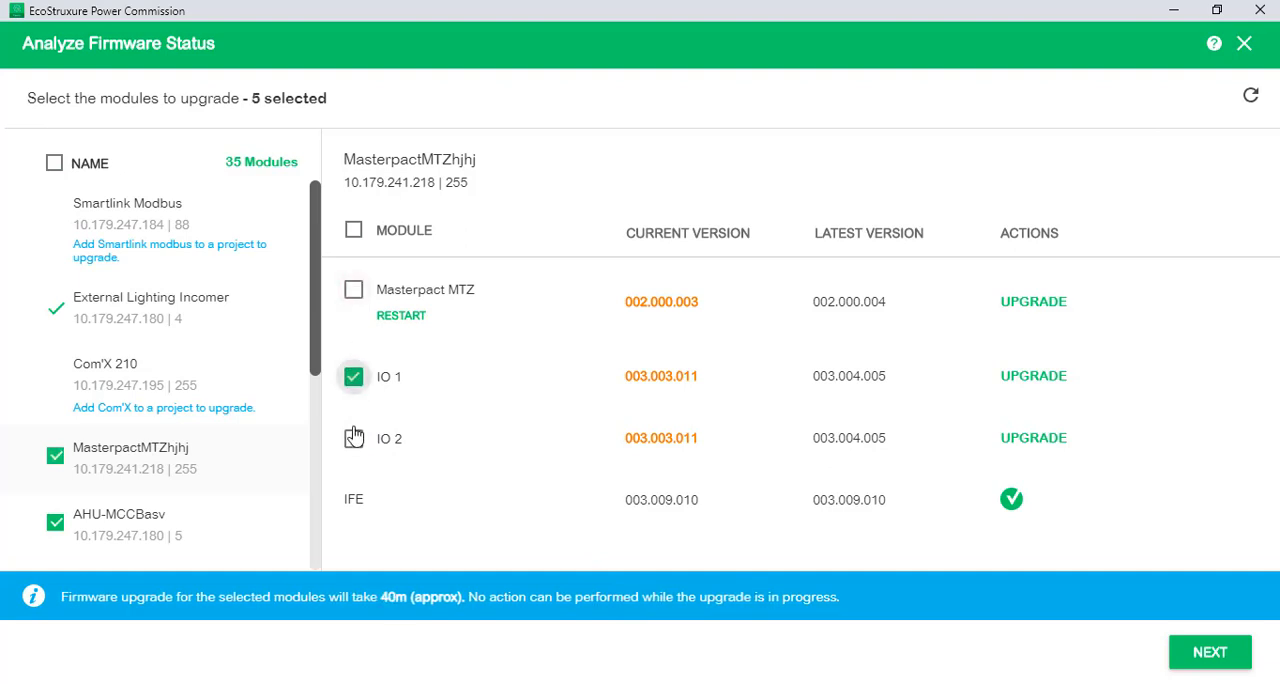
click(353, 440)
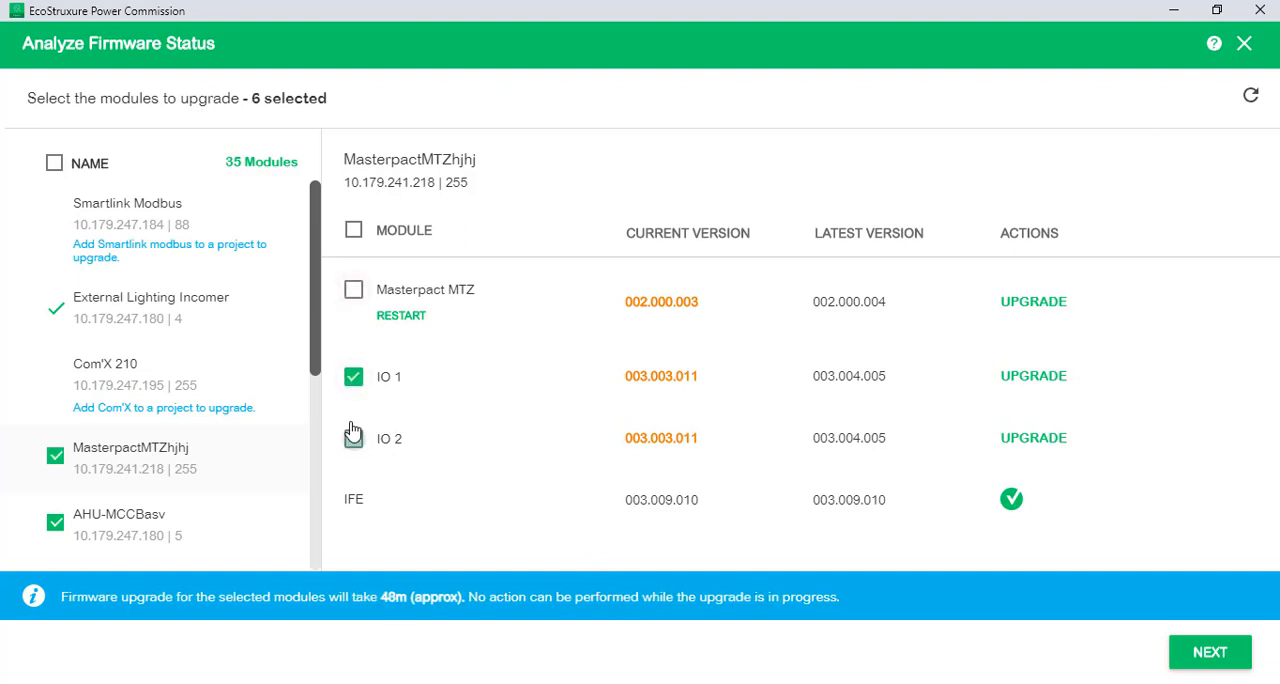
click(356, 296)
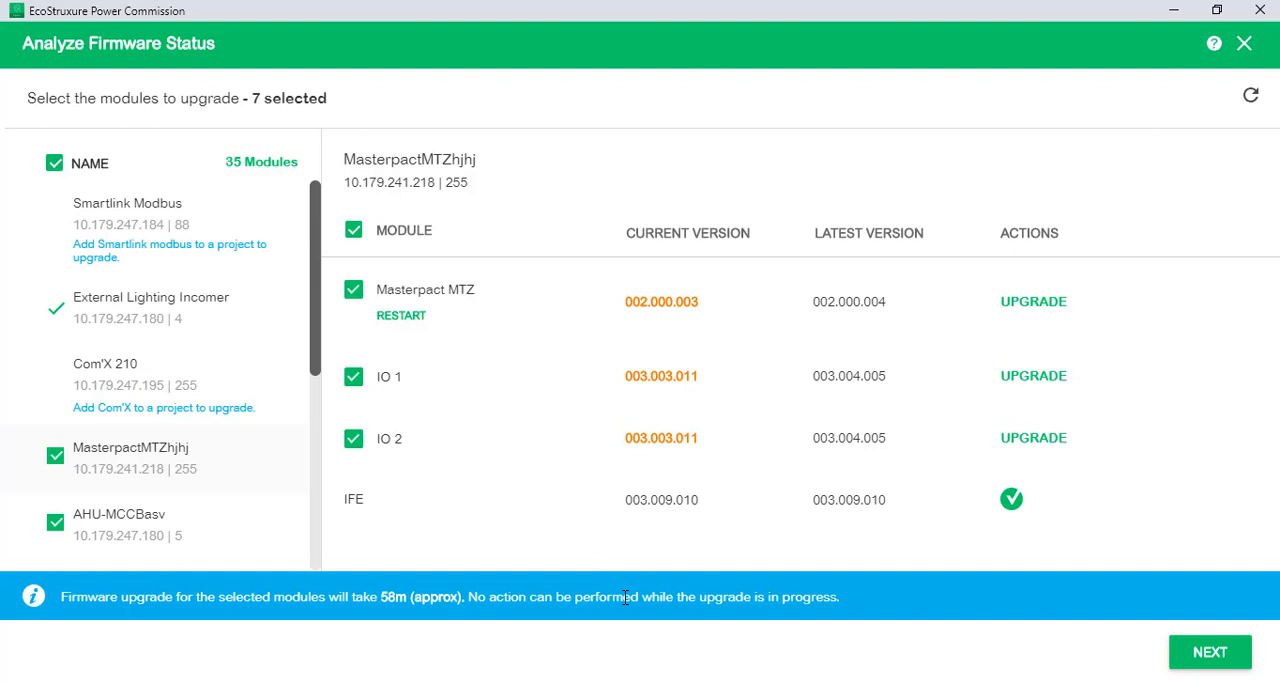
Compare the current and latest firmware versions of the IFE module of MasterpactMTZhjhj
click(1203, 636)
drag(350, 502, 477, 502)
drag(641, 503, 721, 503)
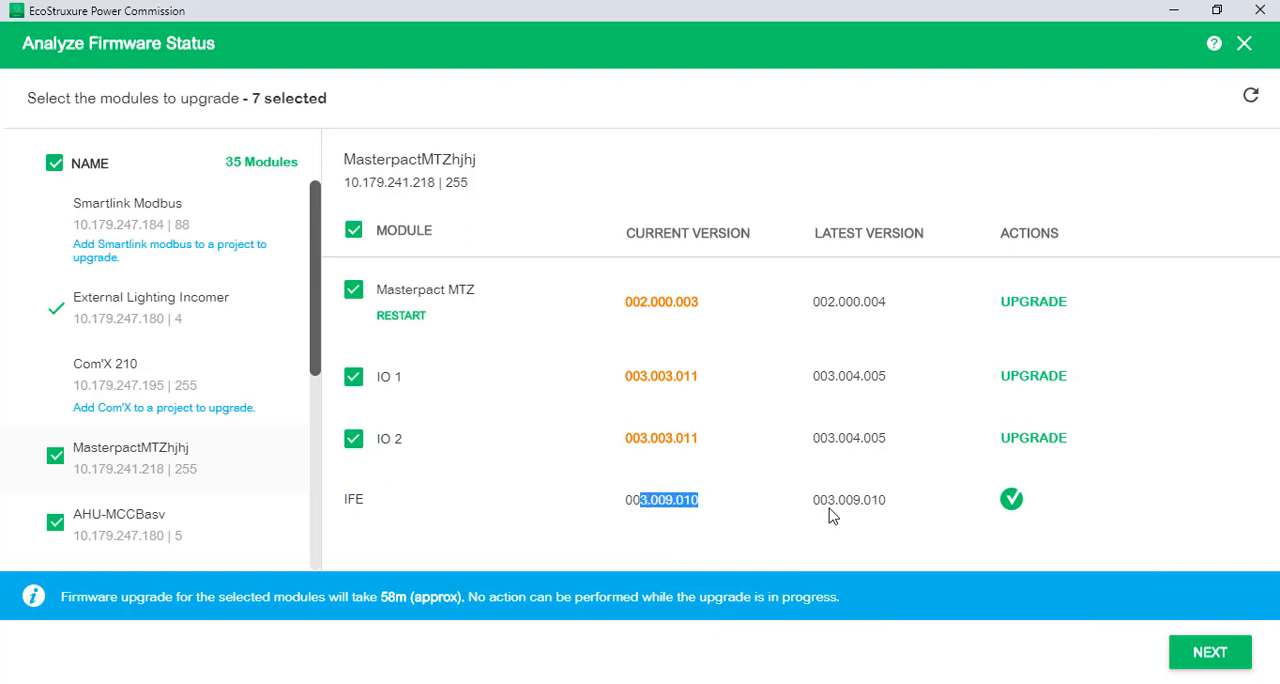
drag(828, 502, 909, 500)
click(909, 500)
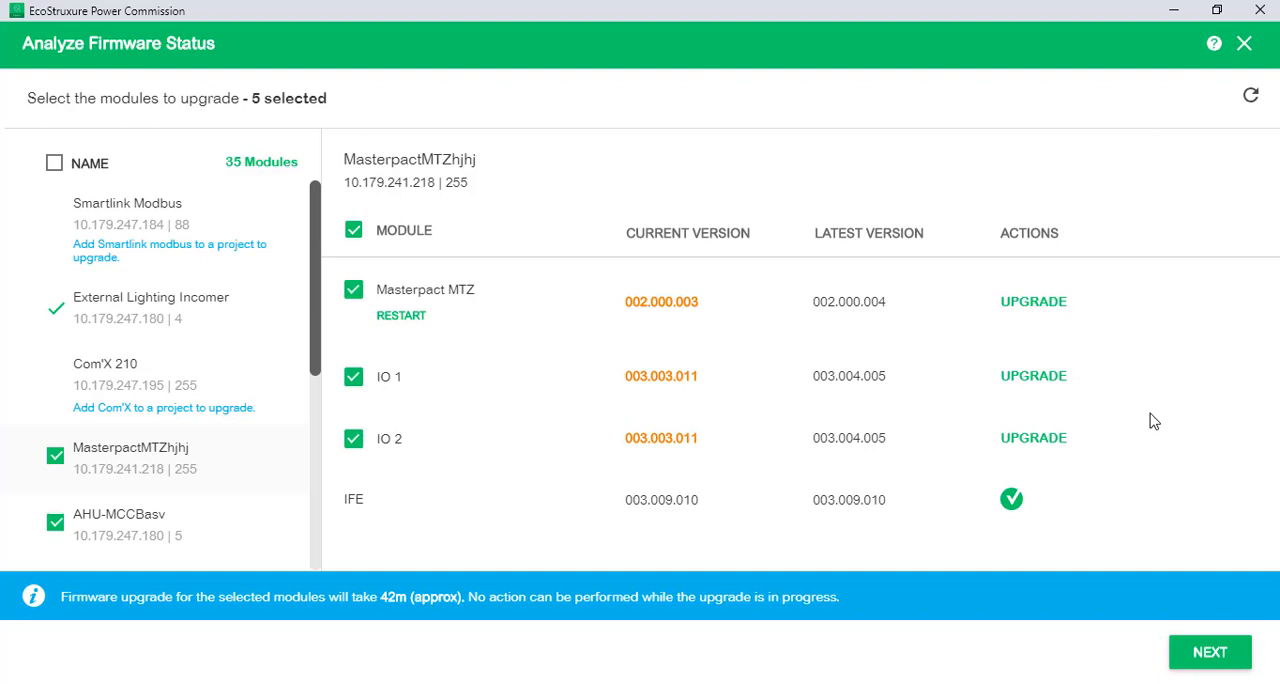
Enter the device passwords for MasterpactMTZhjhj, AHU-MCCBasv and the third device, and start the firmware upgrade of the selected modules
click(1212, 654)
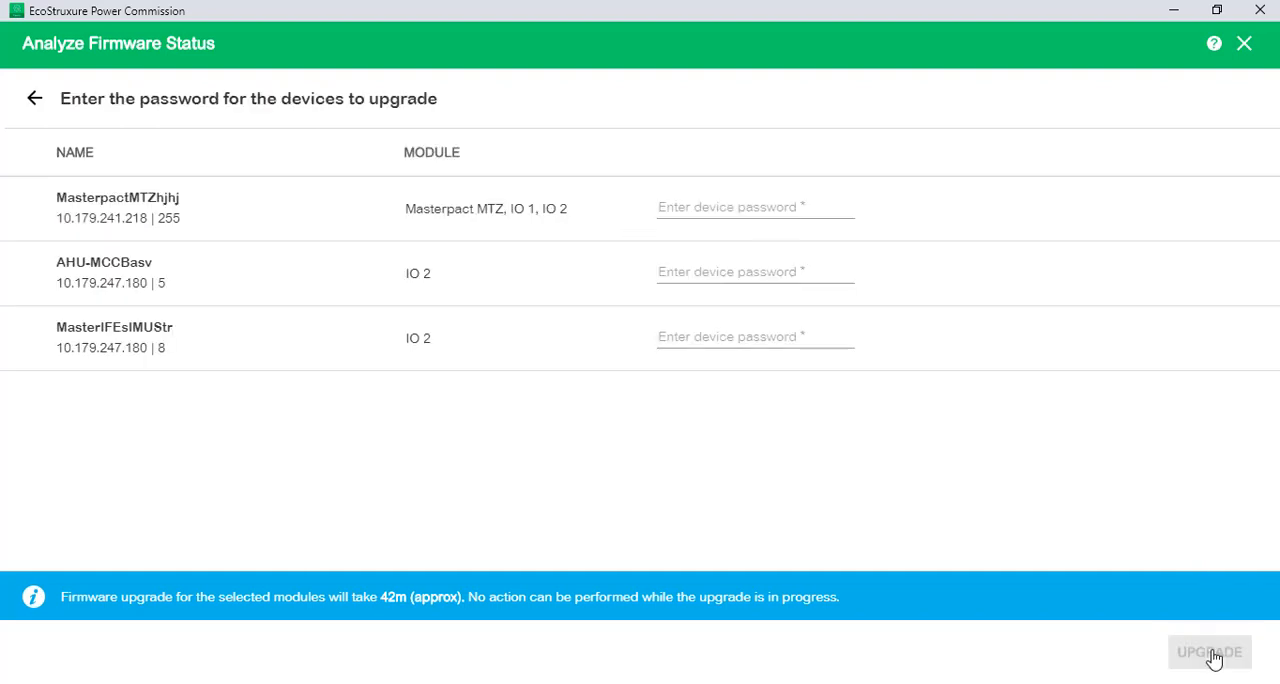
click(698, 210)
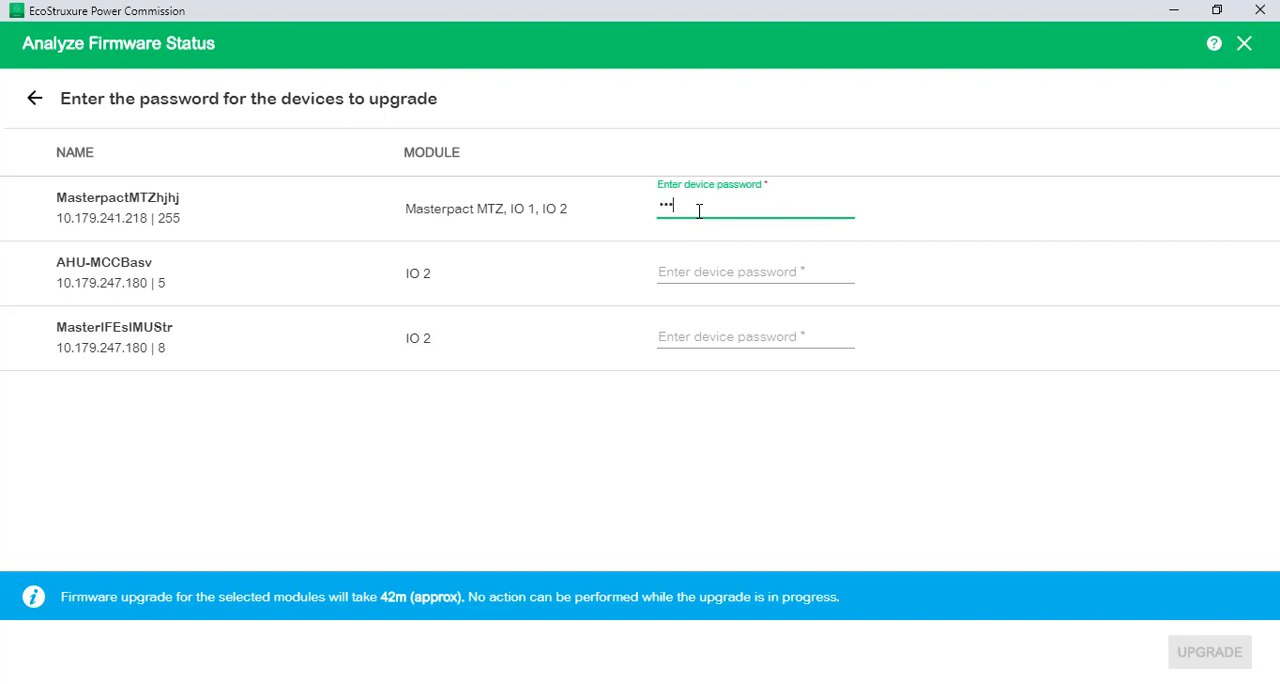
click(773, 232)
click(696, 273)
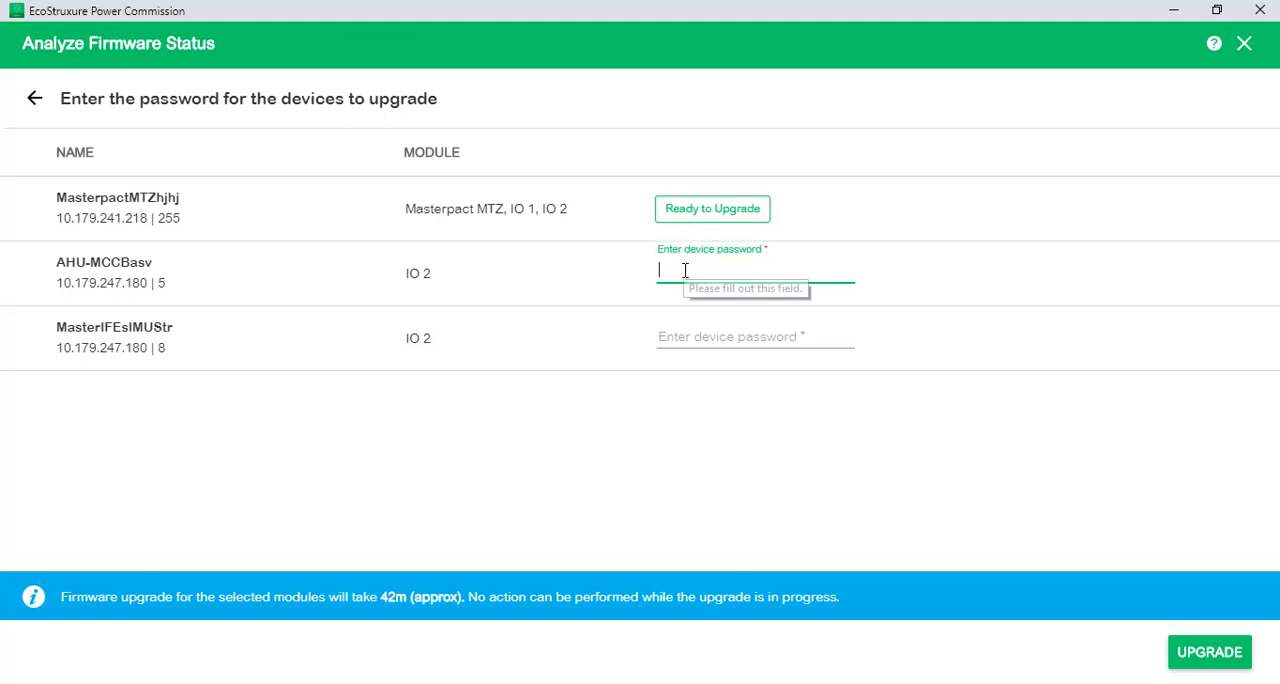
text(•••)
click(668, 335)
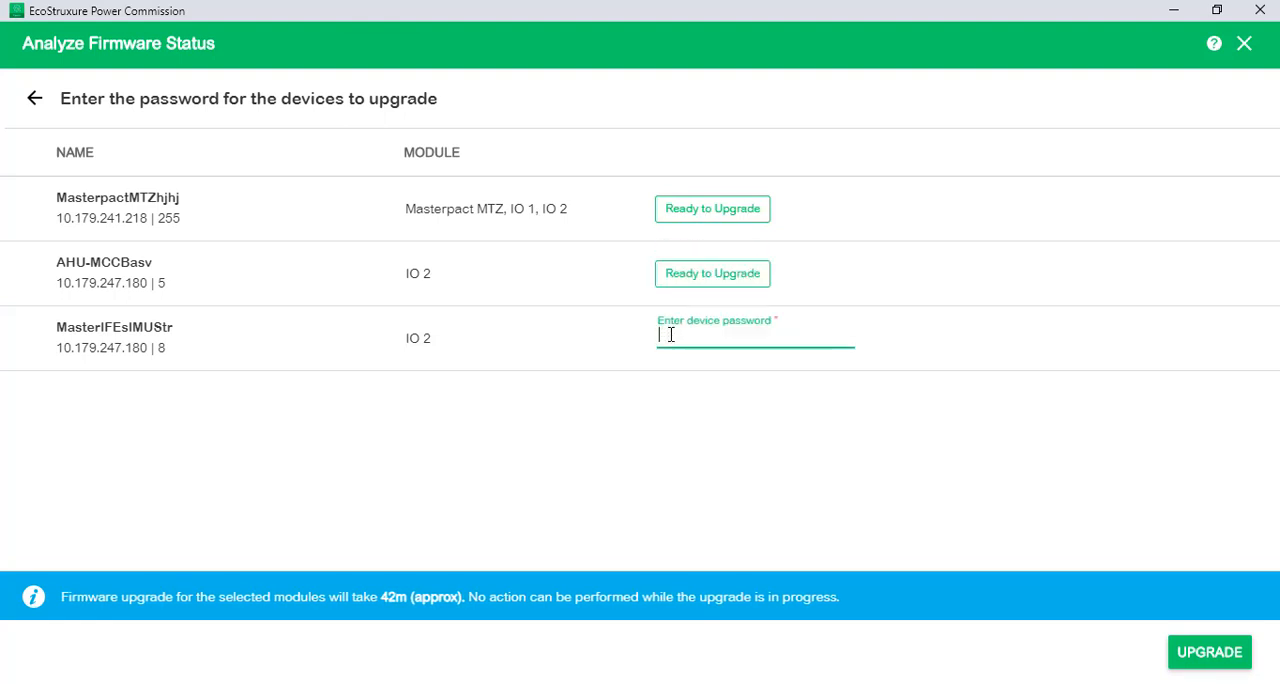
text(•••)
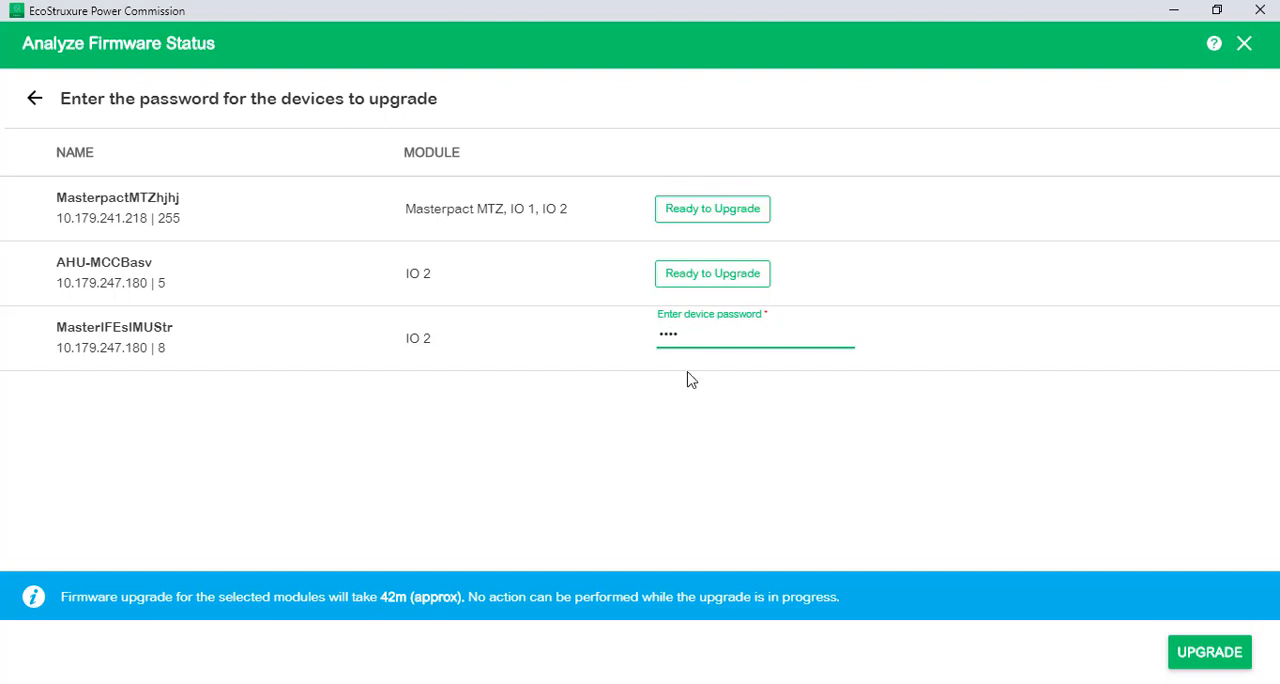
click(686, 377)
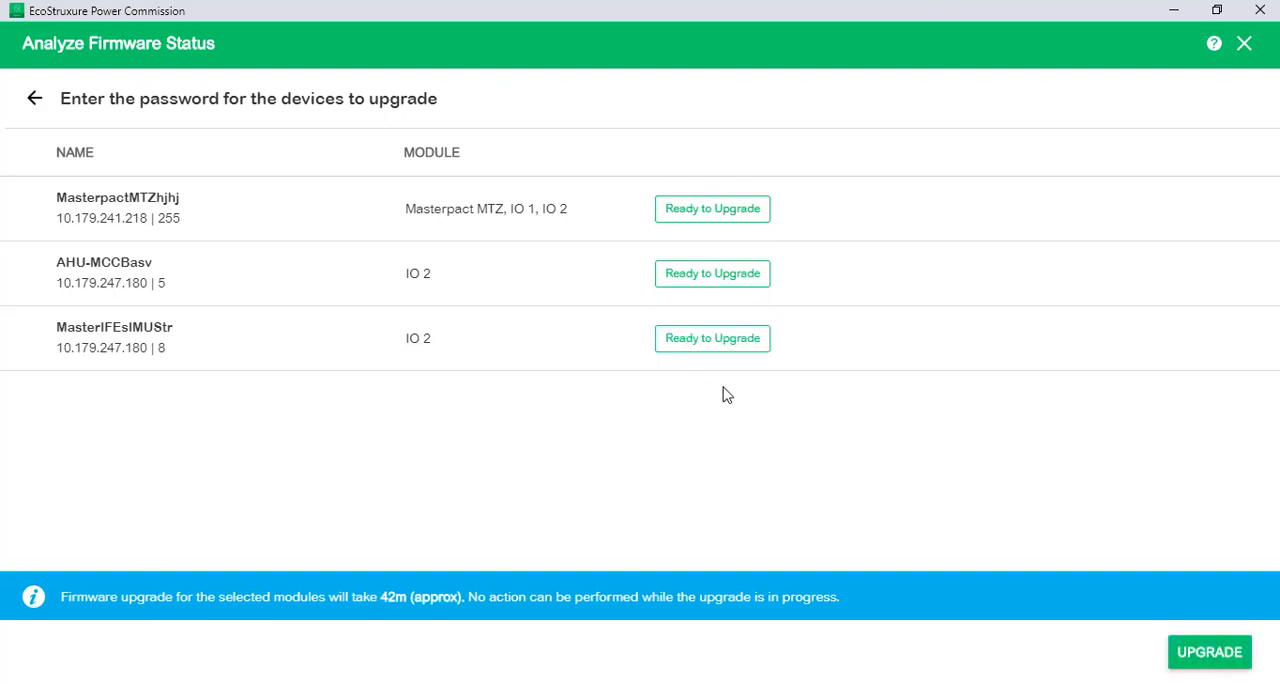
click(1207, 654)
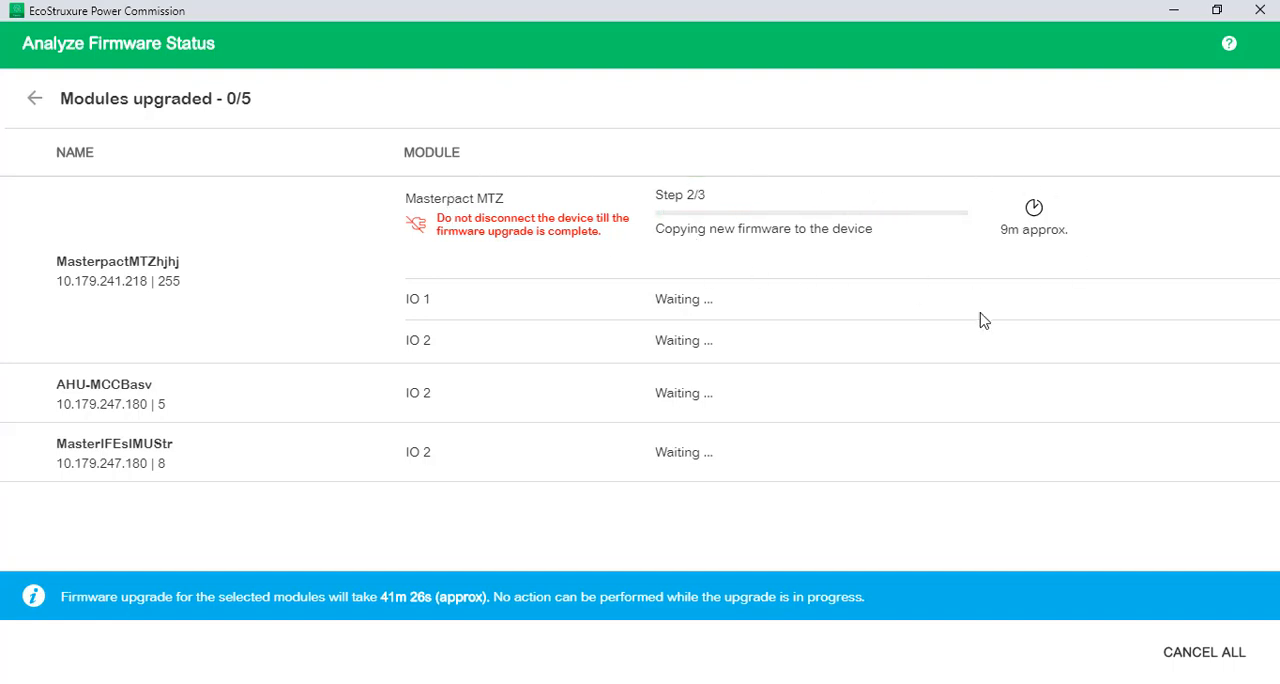
Cancel all pending module upgrades while letting the ongoing one continue
click(1199, 655)
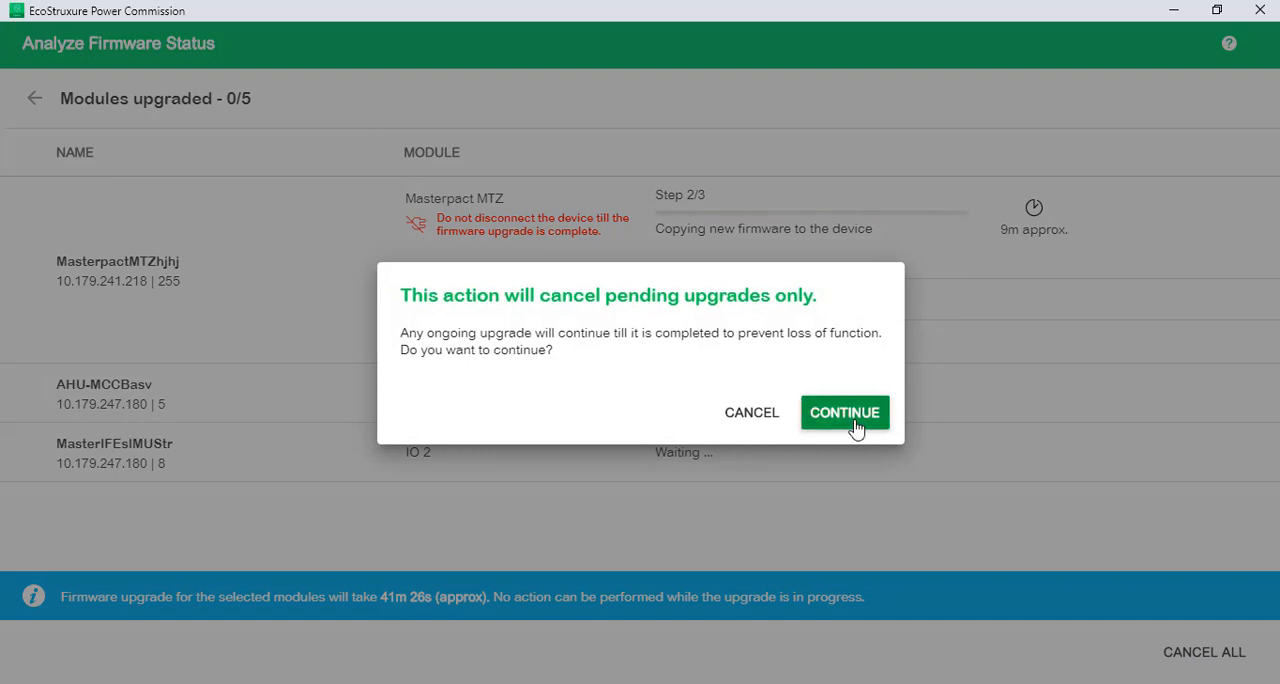
click(855, 424)
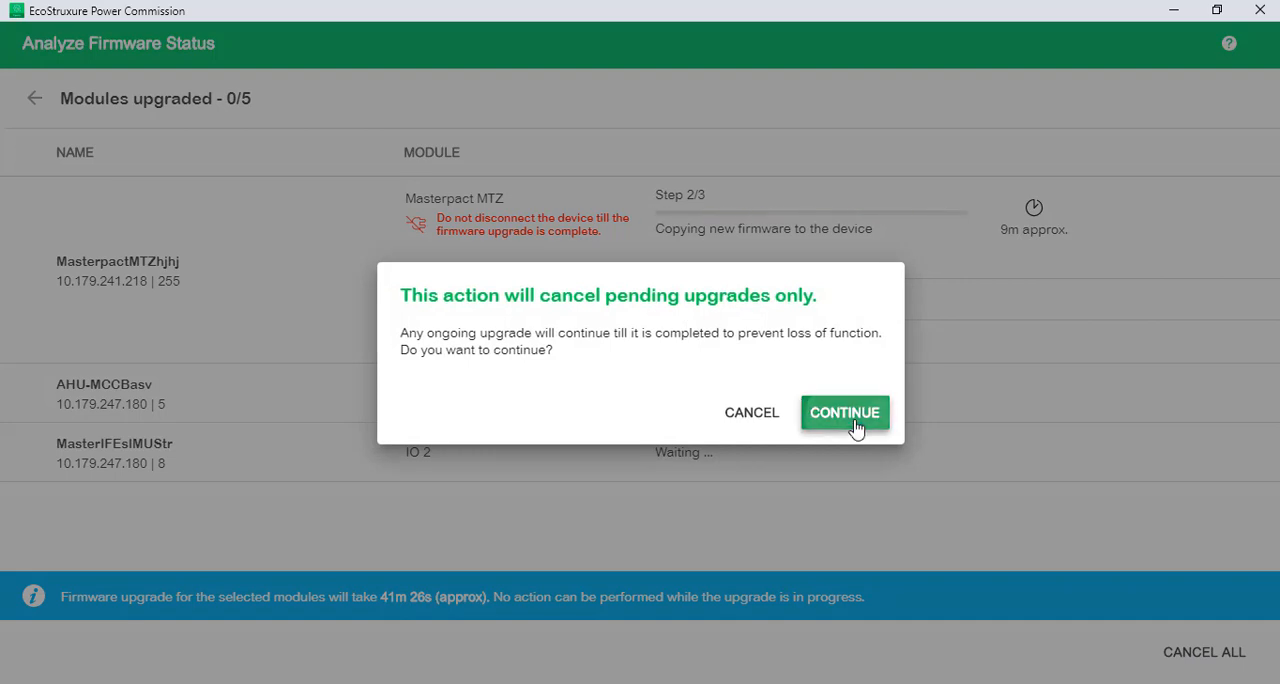